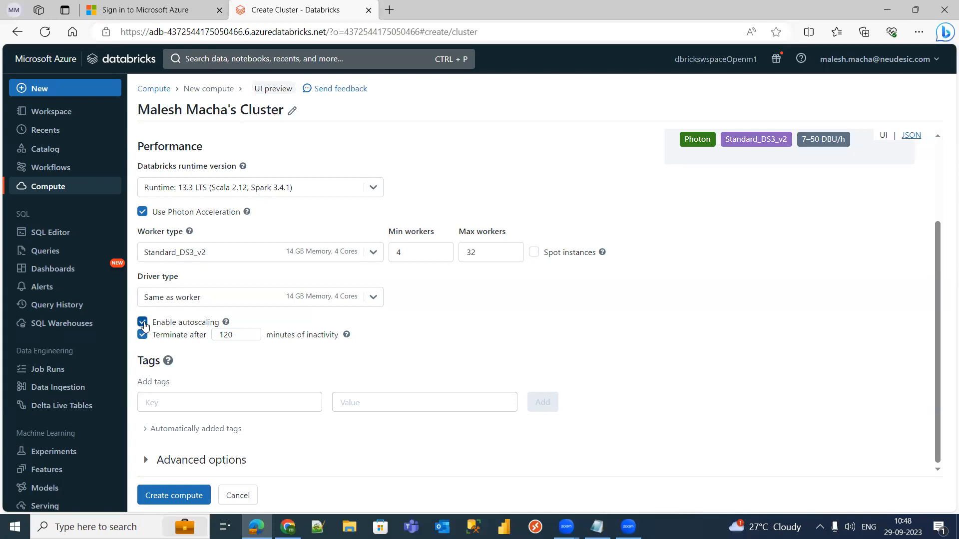
# - Check the minimum and maximum worker counts and disable autoscaling for the new cluster
pyautogui.click(431, 252)
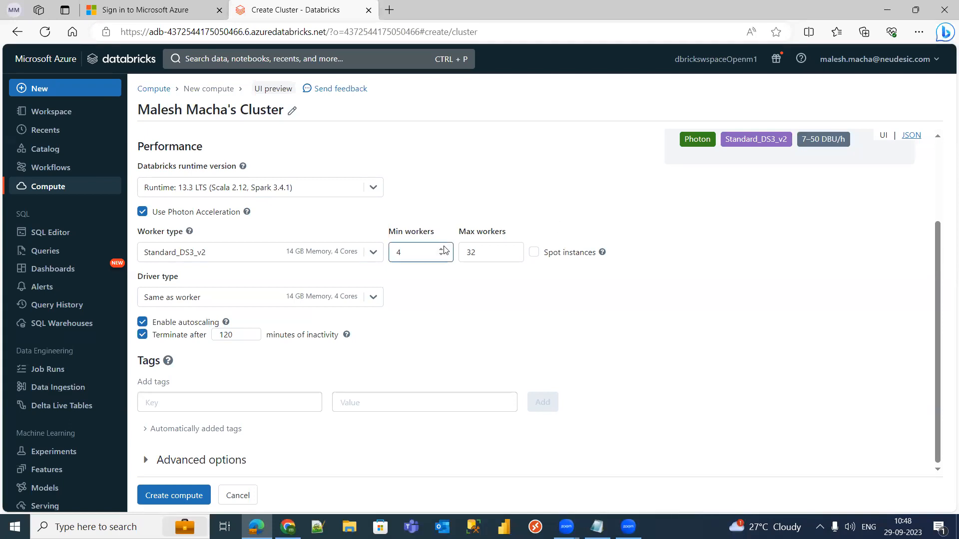
pyautogui.doubleClick(398, 253)
pyautogui.click(418, 250)
pyautogui.click(482, 252)
pyautogui.moveTo(481, 253); pyautogui.dragTo(461, 254)
pyautogui.click(493, 312)
pyautogui.click(143, 326)
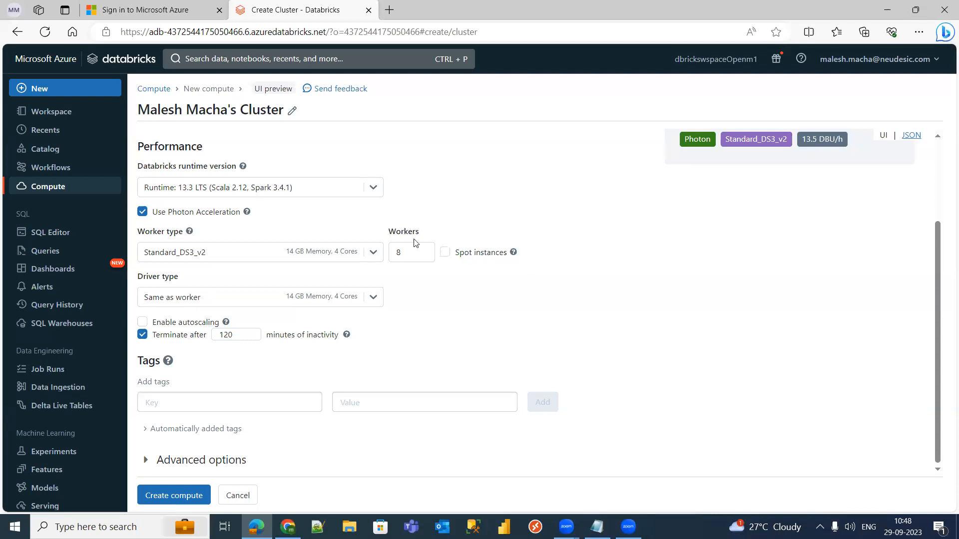
pyautogui.click(465, 171)
# - Set the new cluster to terminate after 10 minutes of inactivity
pyautogui.click(237, 336)
pyautogui.moveTo(238, 335); pyautogui.dragTo(220, 334)
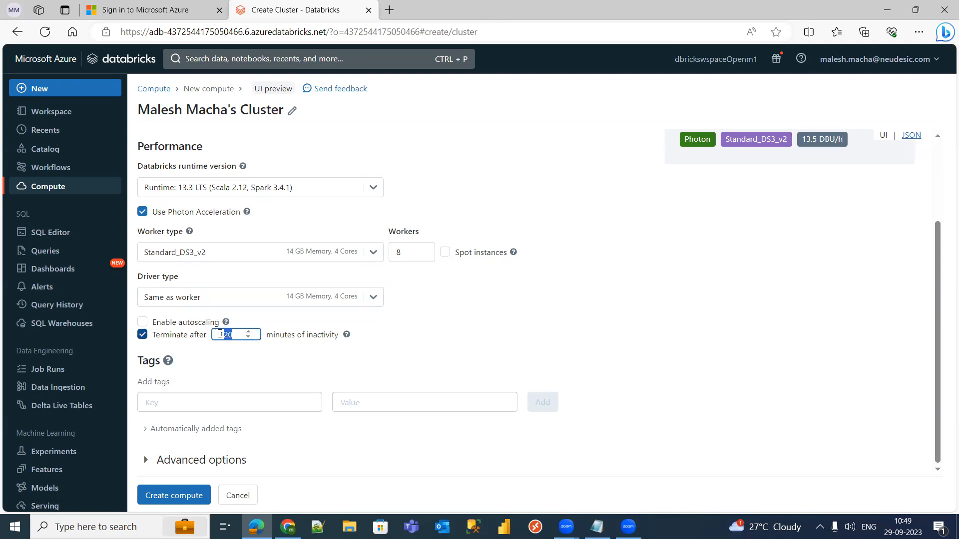
pyautogui.press('BackSpace')
pyautogui.write('14')
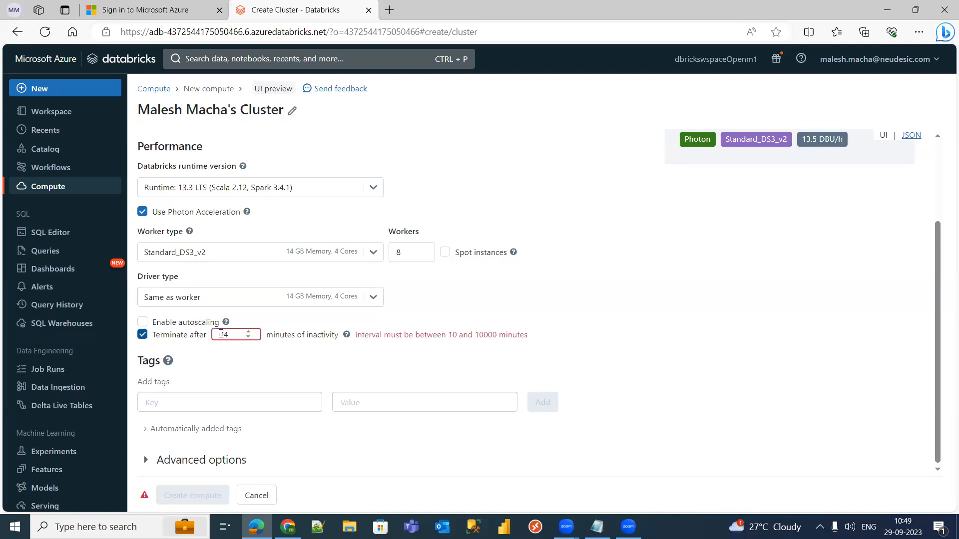
pyautogui.press('BackSpace')
pyautogui.press('BackSpace')
pyautogui.moveTo(223, 335); pyautogui.dragTo(143, 334)
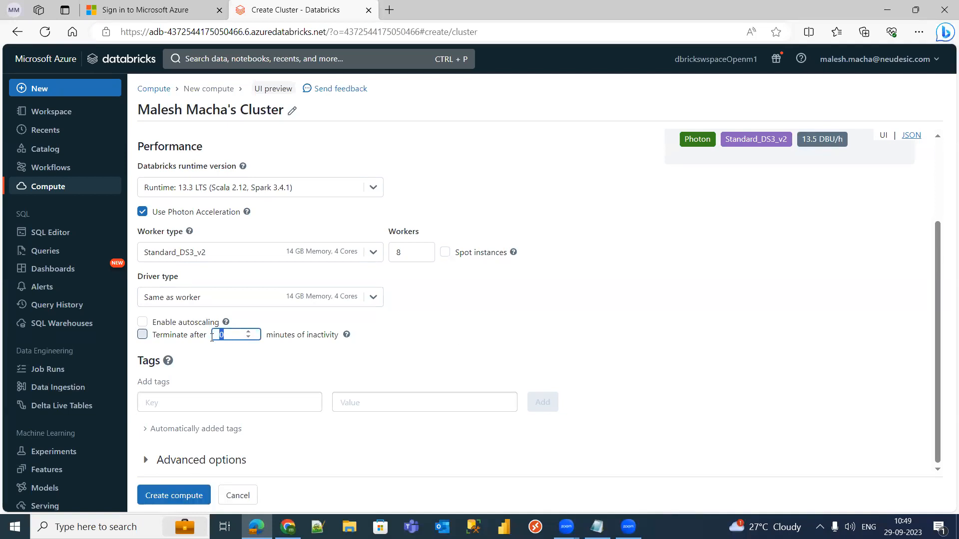
pyautogui.click(249, 332)
pyautogui.click(249, 332)
pyautogui.click(249, 332)
pyautogui.click(249, 332)
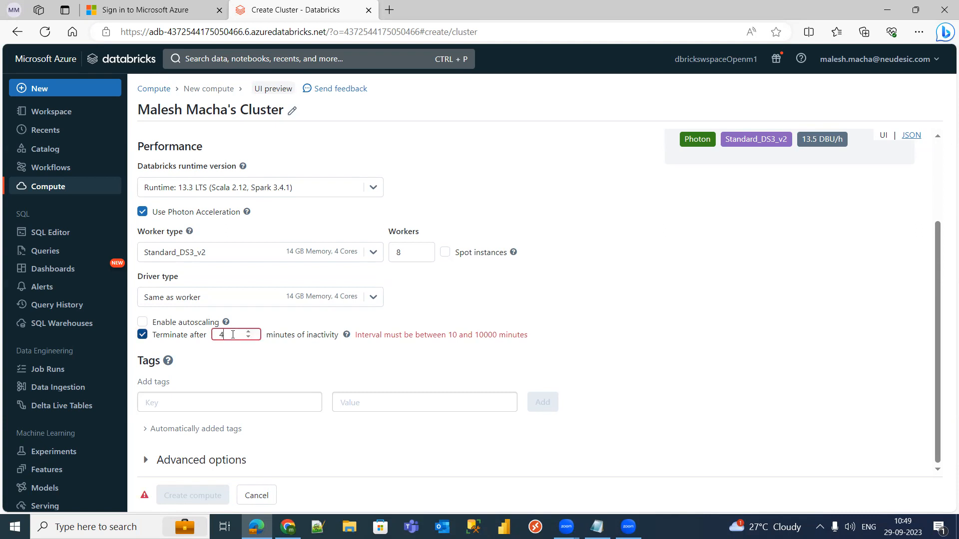
pyautogui.click(249, 332)
pyautogui.click(248, 332)
pyautogui.click(249, 332)
pyautogui.click(249, 332)
pyautogui.click(249, 333)
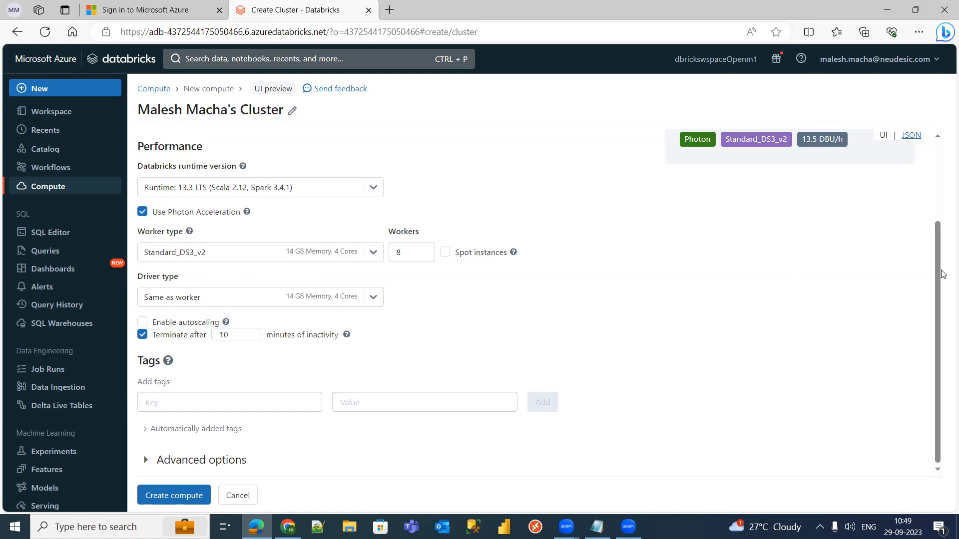
# - Examine the fixed worker count and the workers' total memory and cores in the cluster summary
pyautogui.moveTo(944, 274); pyautogui.dragTo(945, 191)
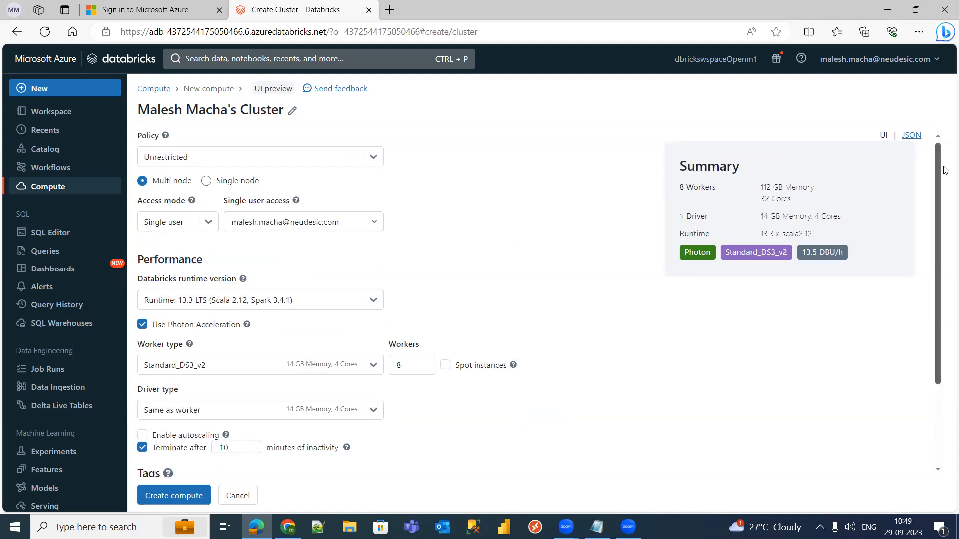
pyautogui.scroll(-3, 426, 251)
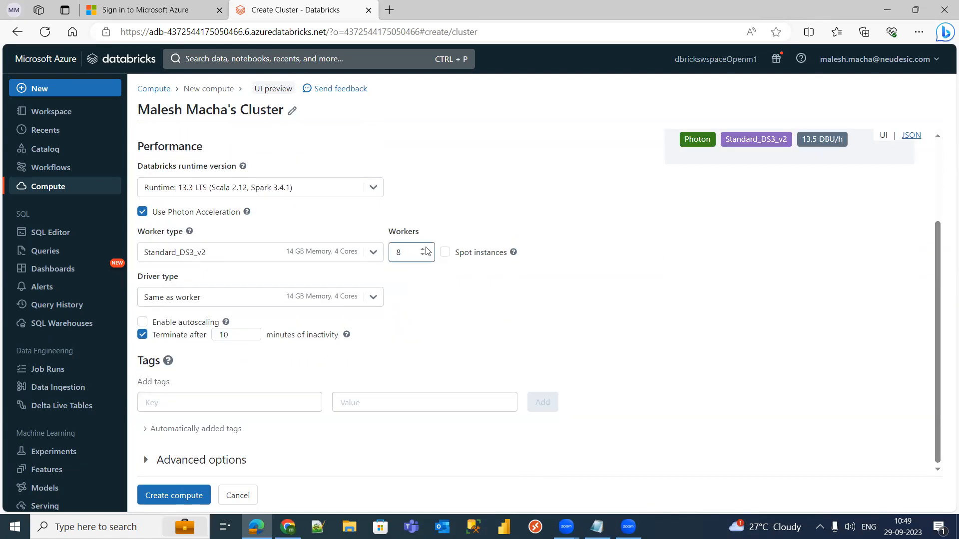
pyautogui.click(410, 252)
pyautogui.click(938, 235)
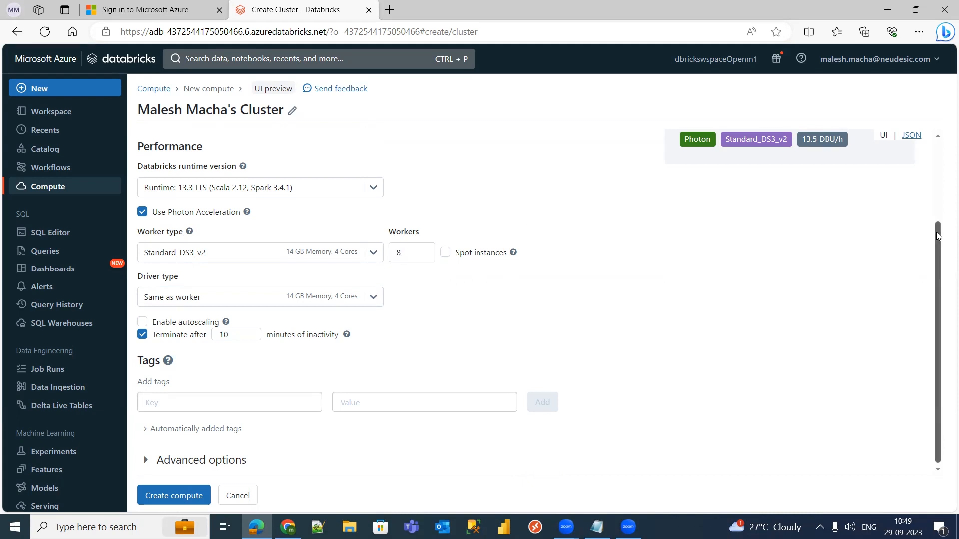
pyautogui.scroll(3, 938, 236)
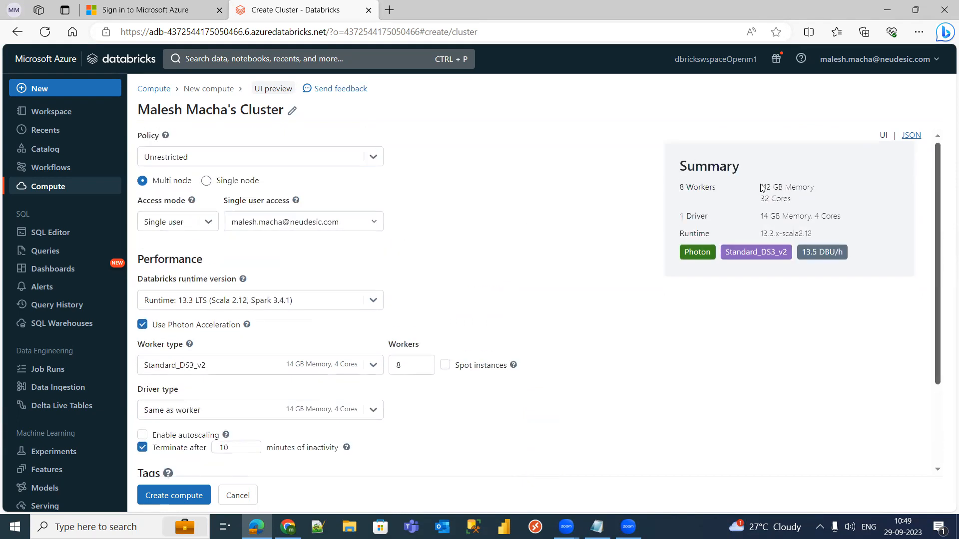
pyautogui.moveTo(761, 188); pyautogui.dragTo(794, 201)
pyautogui.moveTo(936, 221); pyautogui.dragTo(946, 193)
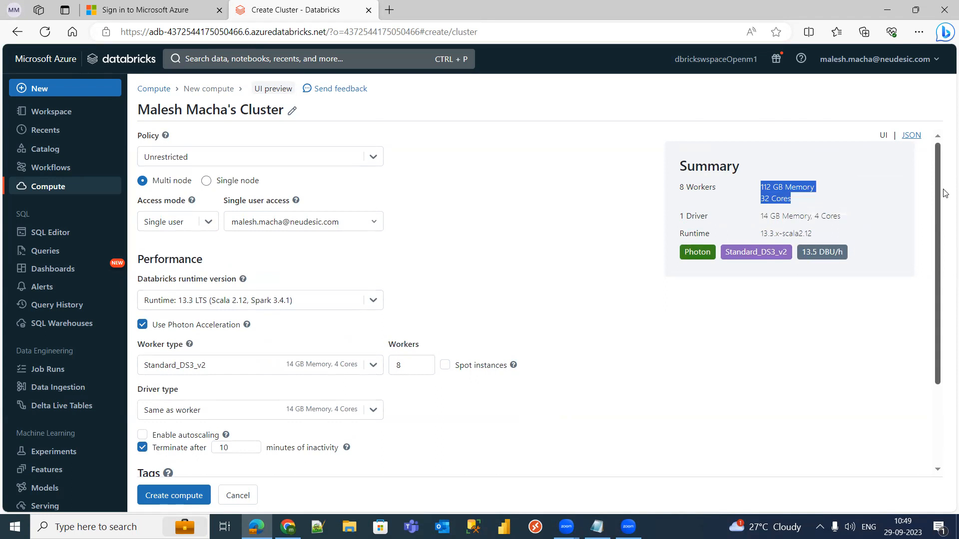
# - Leave the new compute form without creating the cluster and open the workspace browser
pyautogui.click(154, 88)
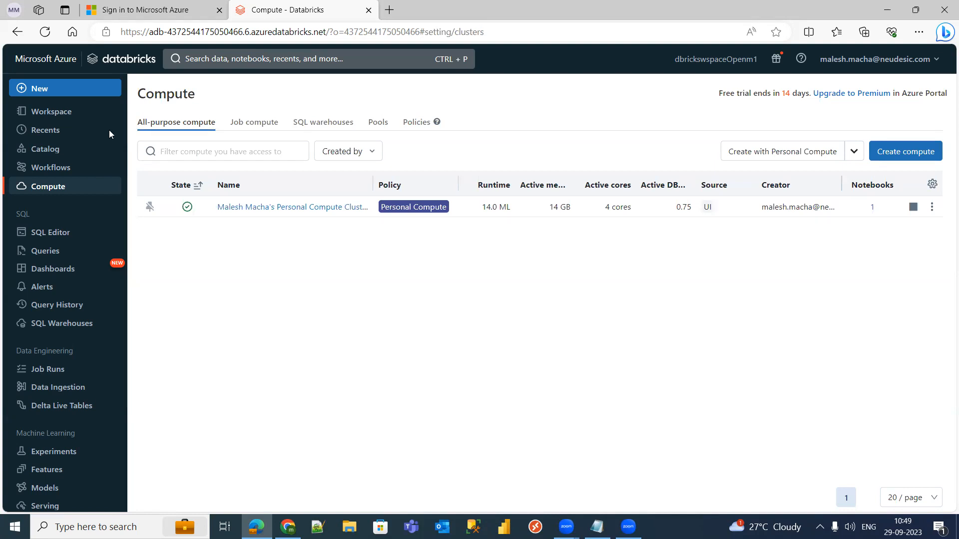
pyautogui.click(68, 113)
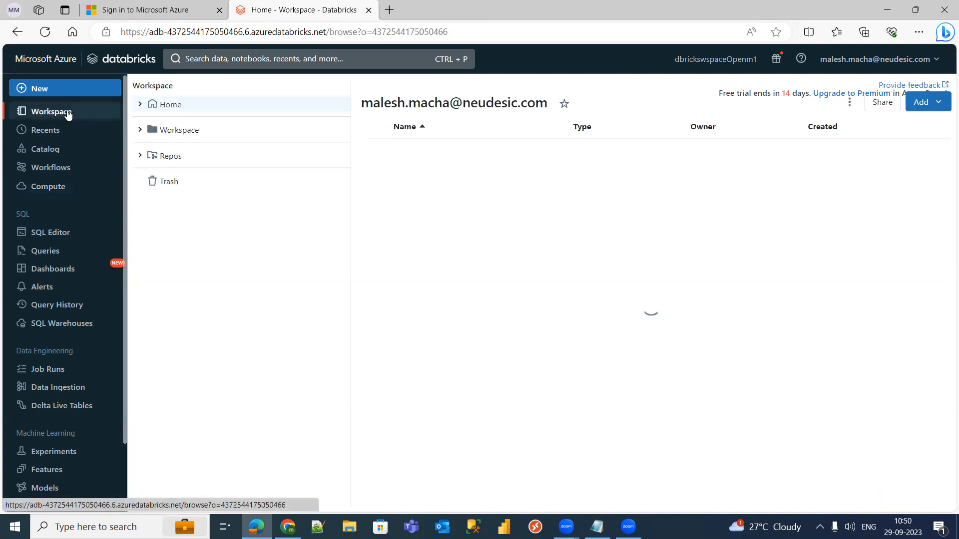